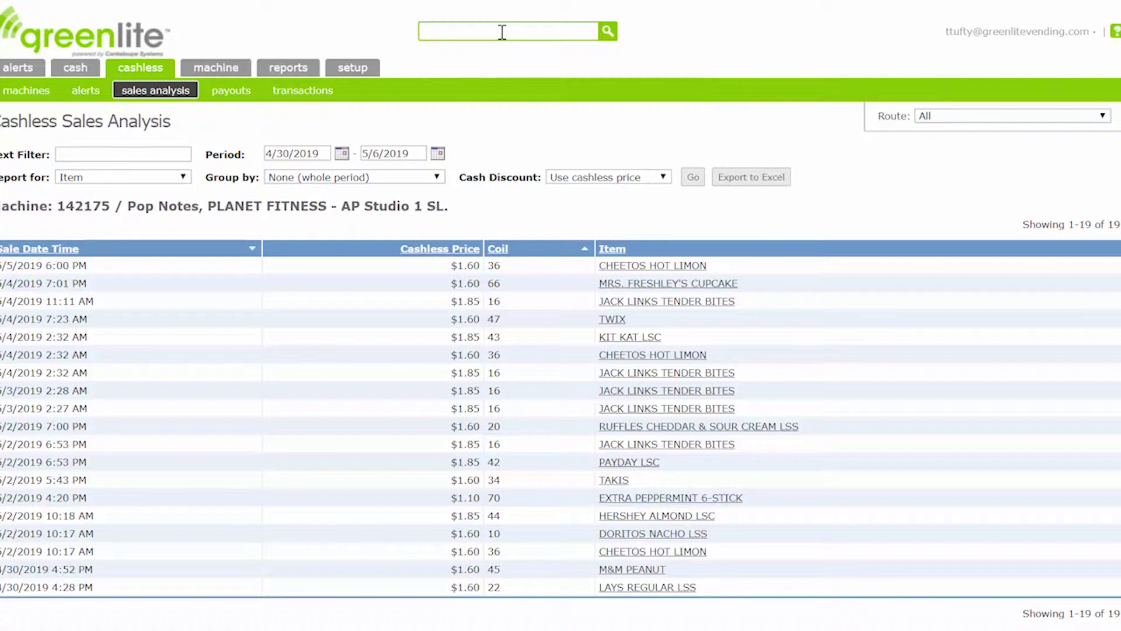
pyautogui.write('341')
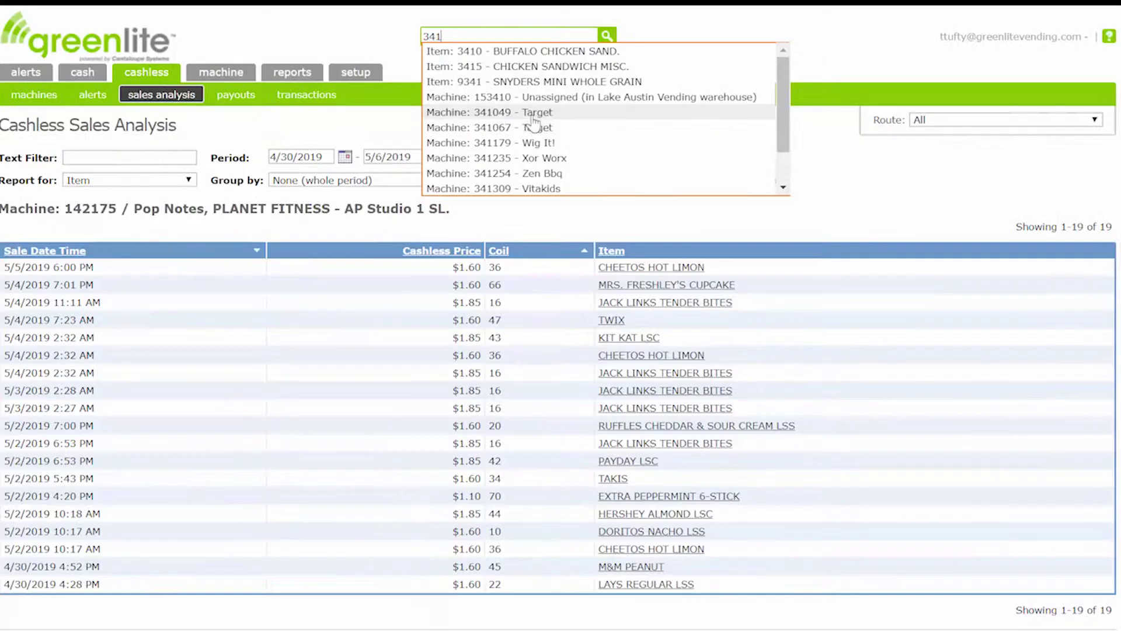
# Bring up Machine 341049 - Target from the search suggestions
pyautogui.click(533, 113)
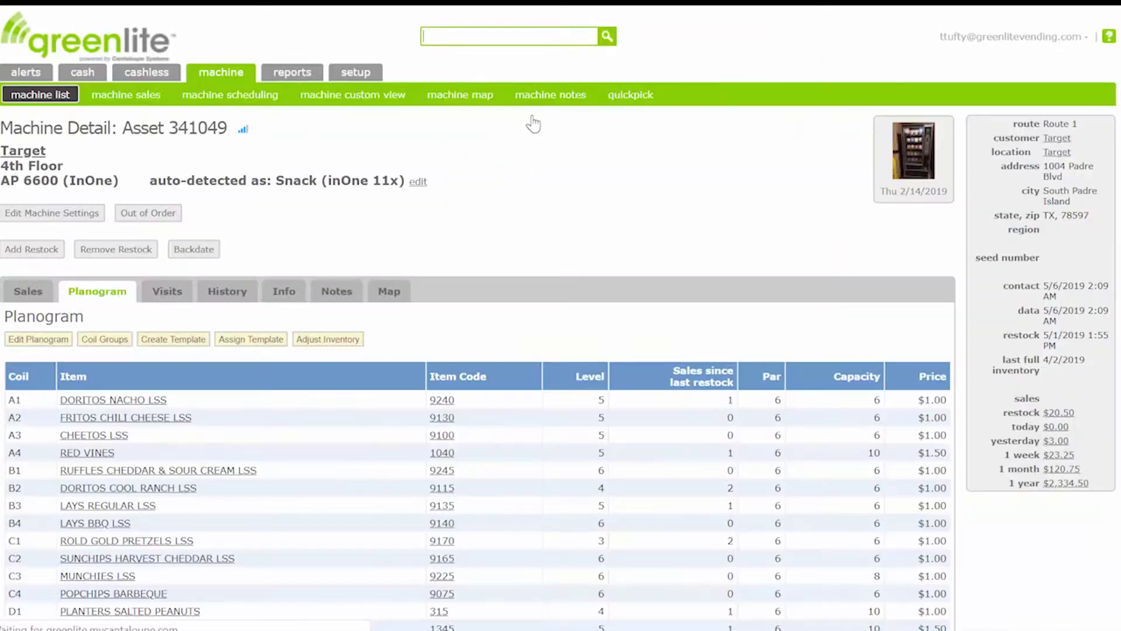
pyautogui.scroll(-1, 572, 186)
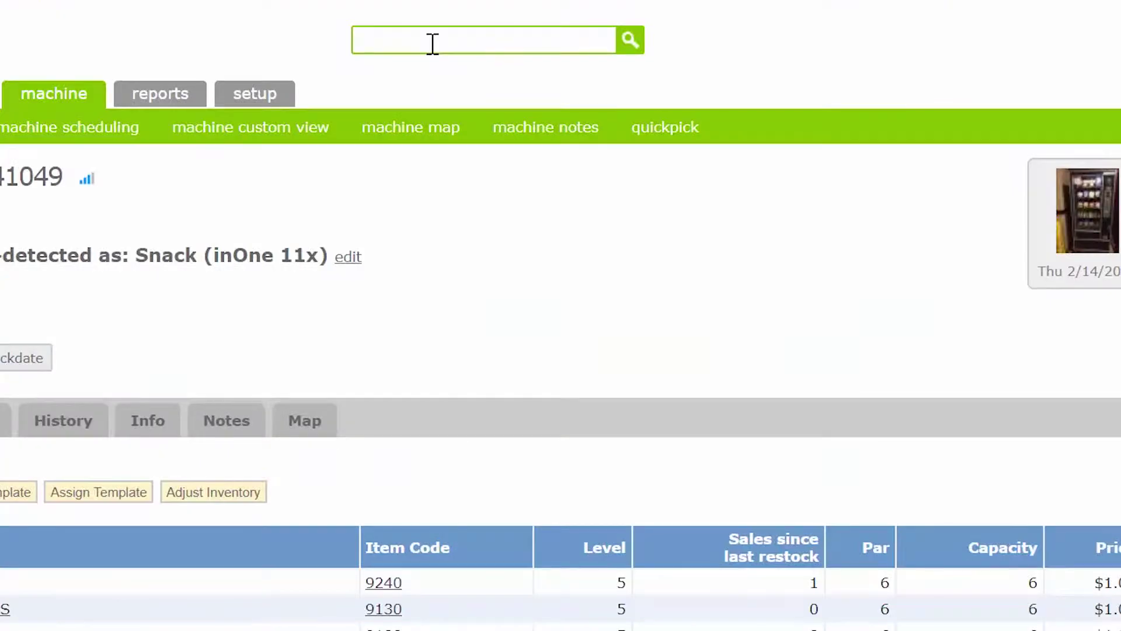
pyautogui.write('targe')
pyautogui.write('t')
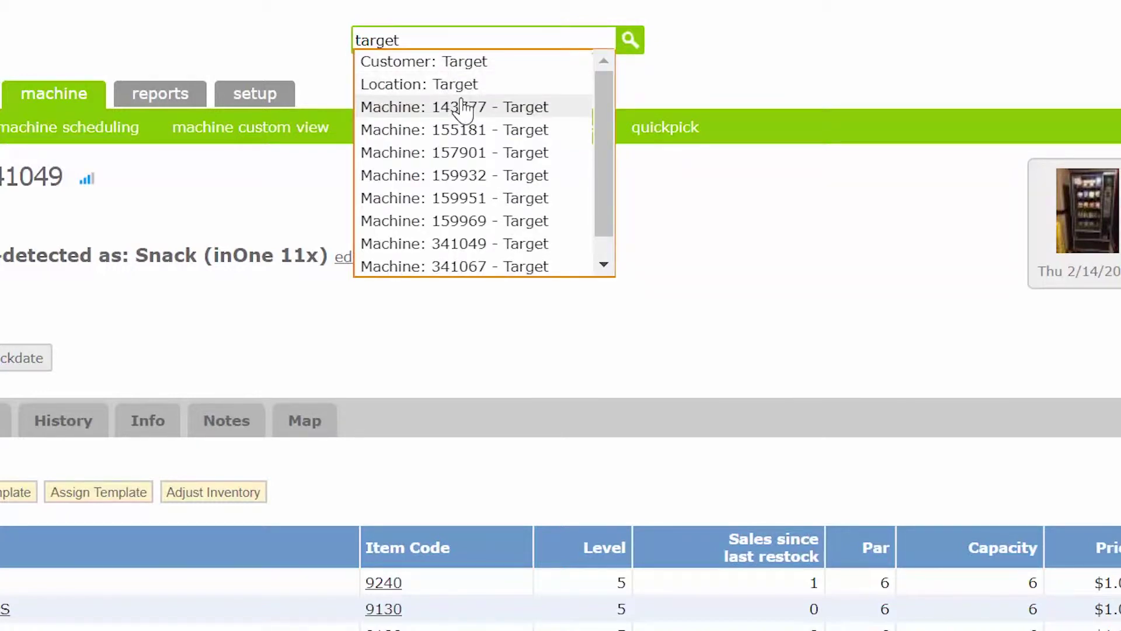
# View the Target location details, then the 12oz DIET PEPSI item page
pyautogui.click(419, 84)
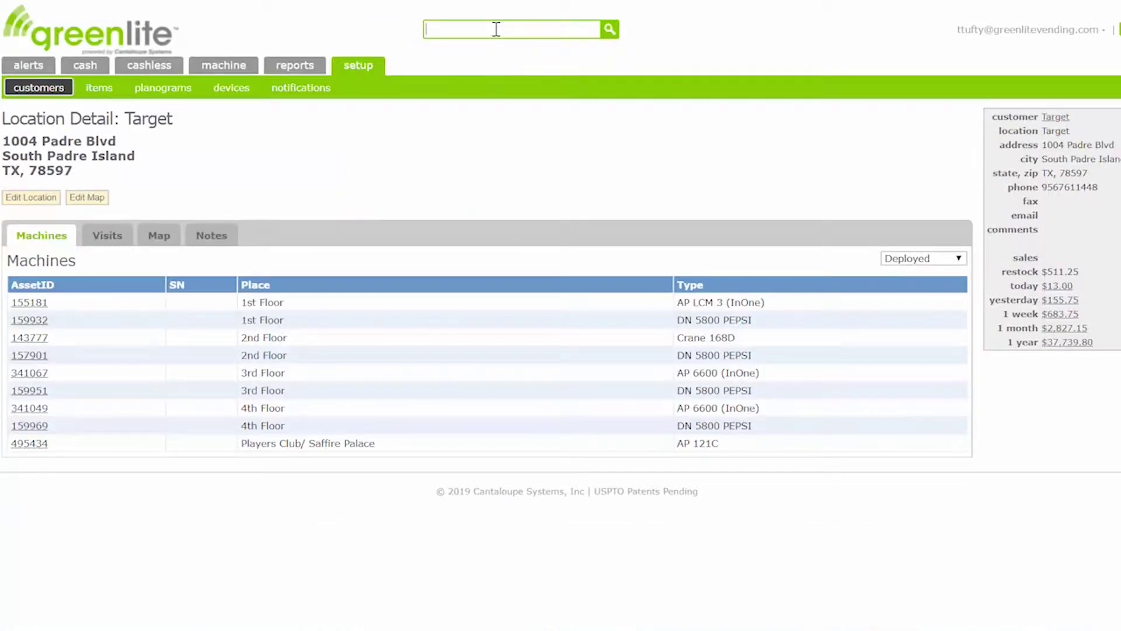
pyautogui.write('pe')
pyautogui.write('psi')
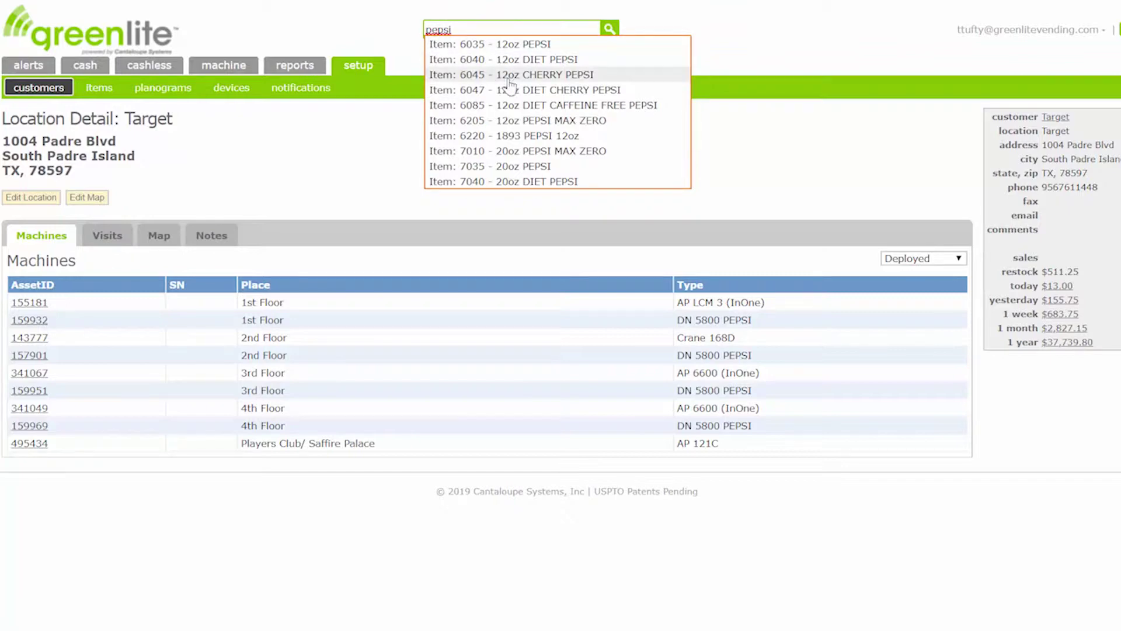
pyautogui.click(533, 60)
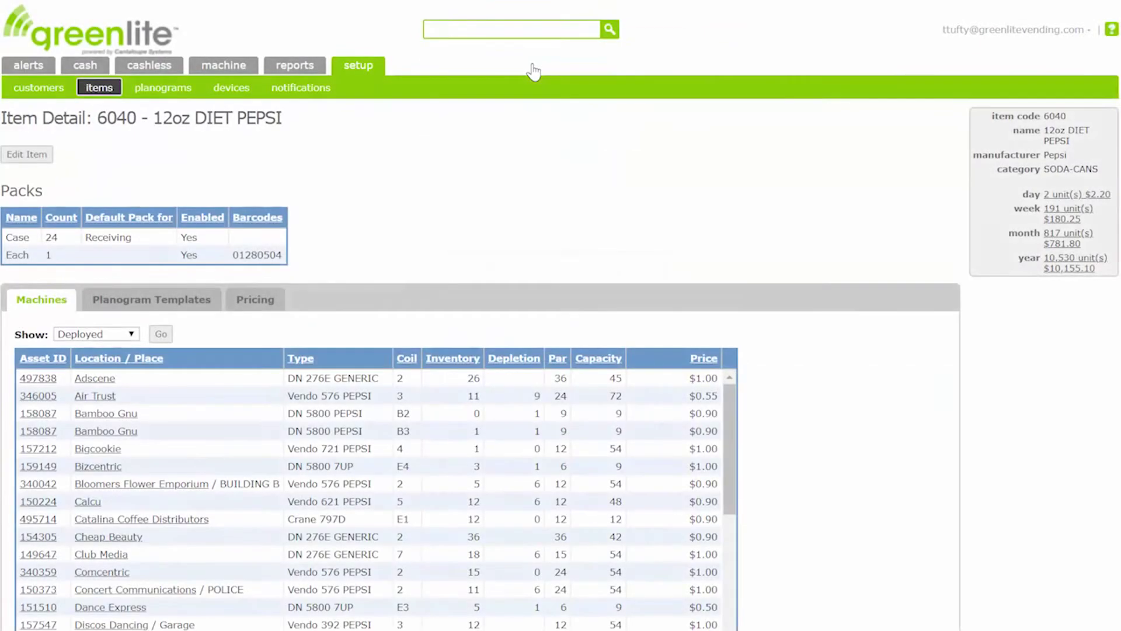
pyautogui.scroll(-5, 607, 149)
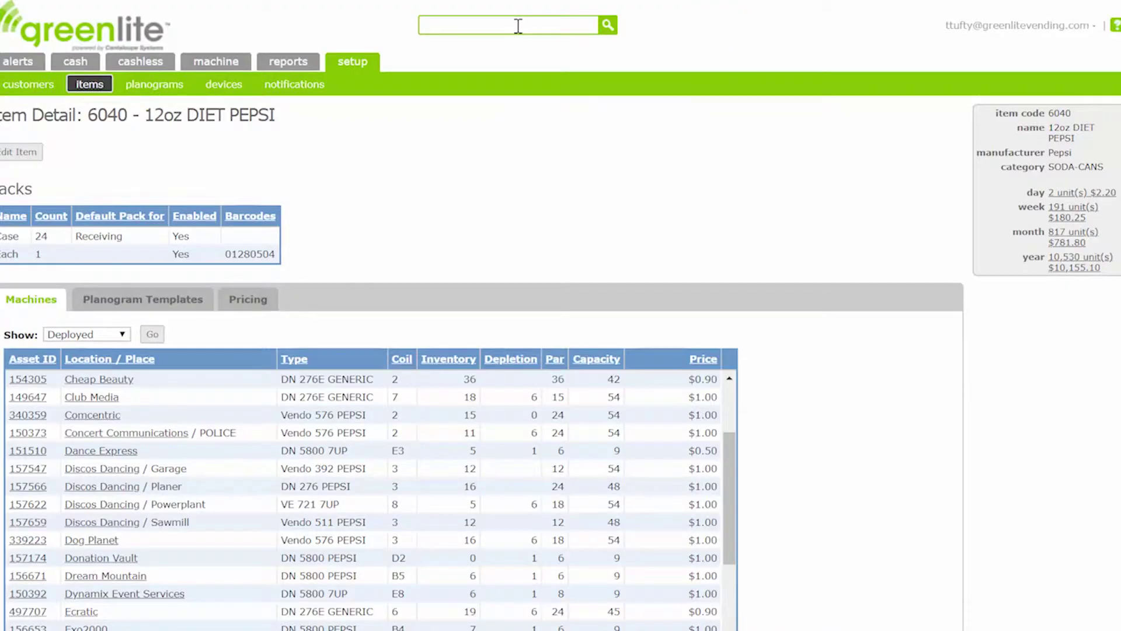
pyautogui.write('lays')
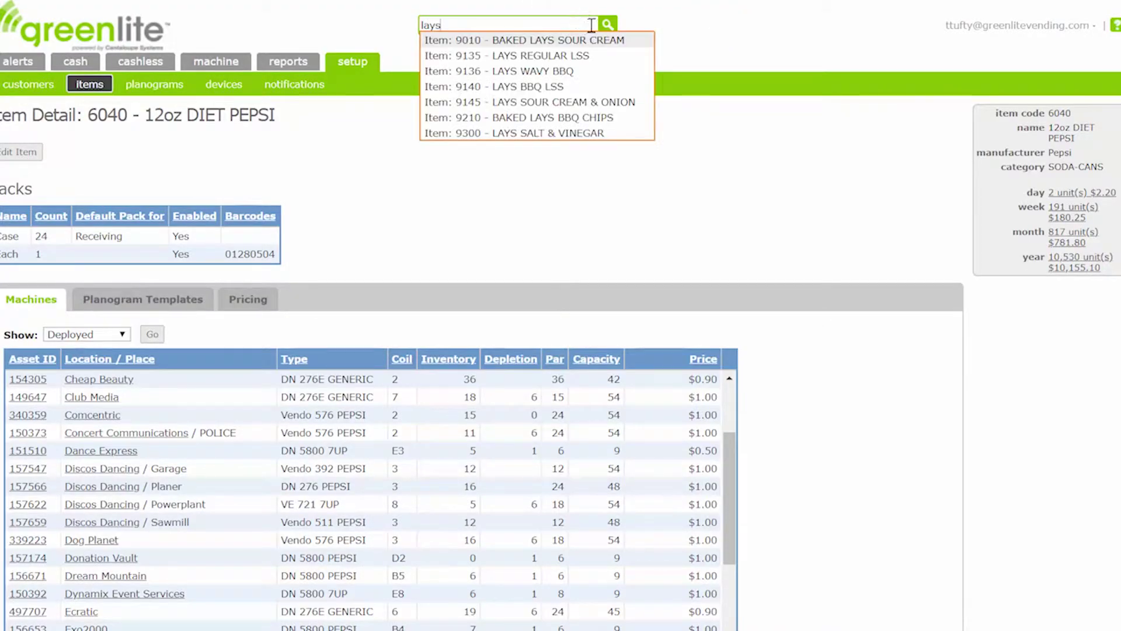
# List all seven Lays search results and go to item 9140 LAYS BBQ LSS
pyautogui.click(607, 23)
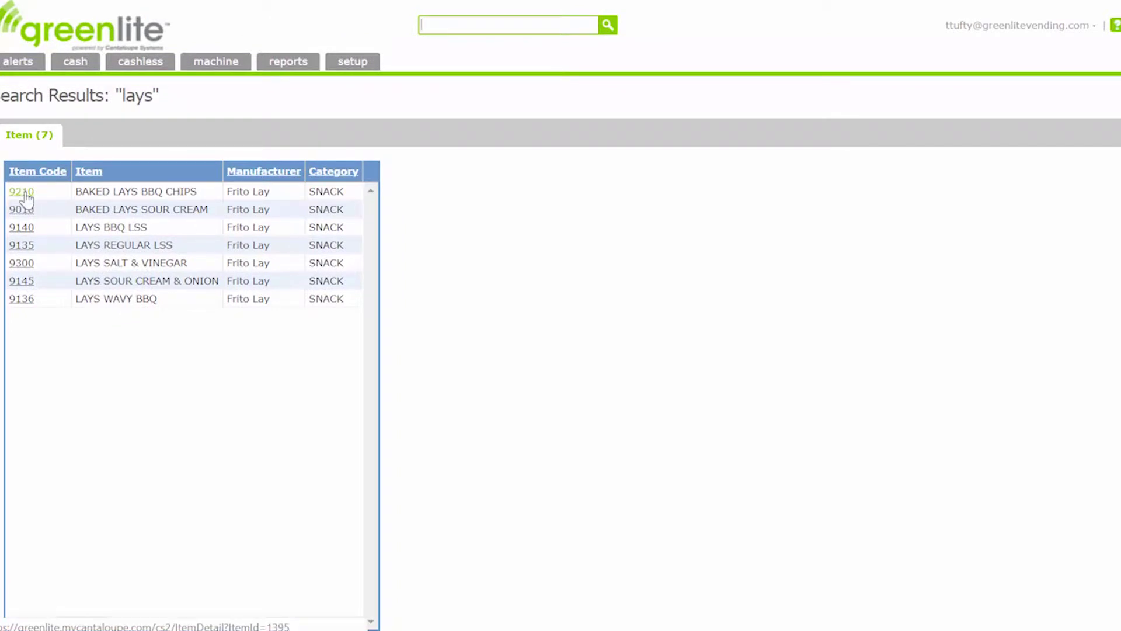
pyautogui.scroll(-1, 283, 259)
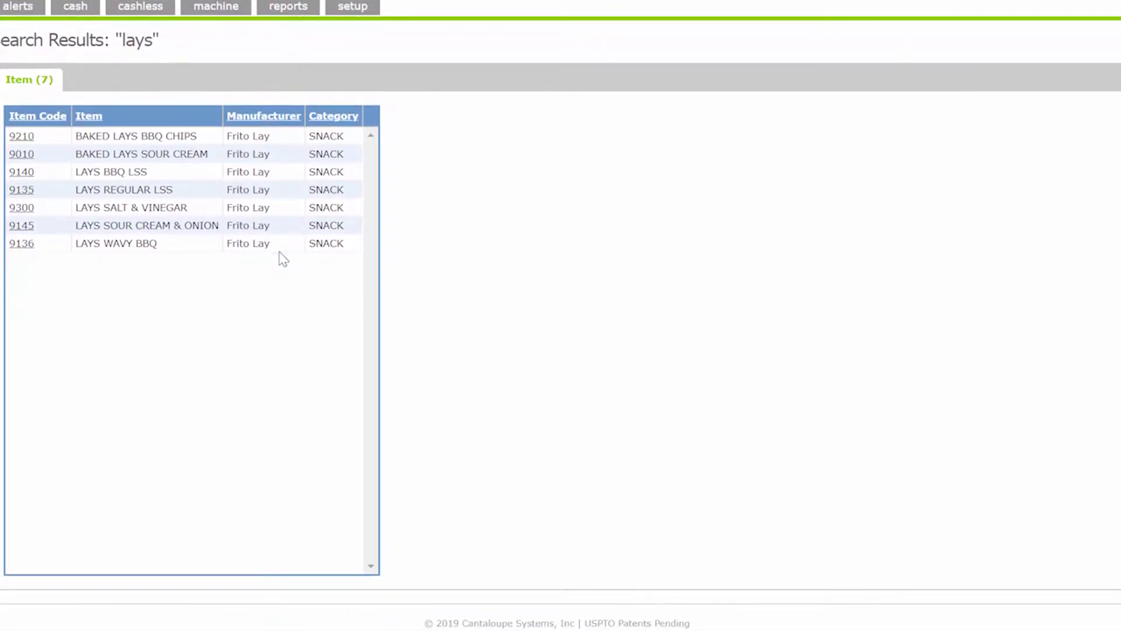
pyautogui.scroll(1, 283, 258)
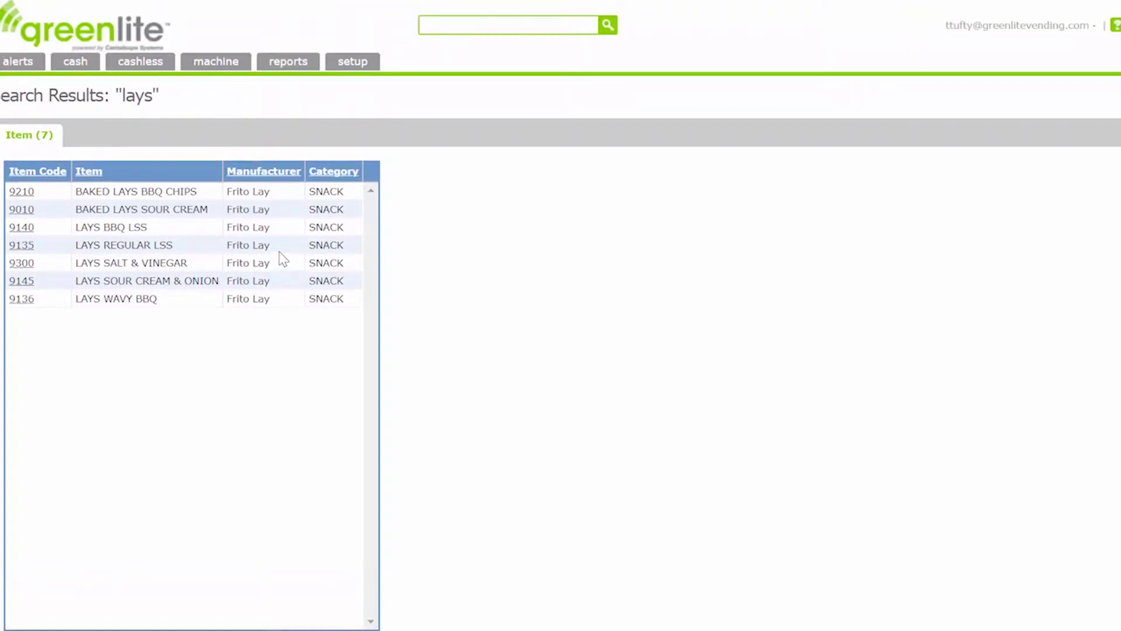
pyautogui.click(21, 227)
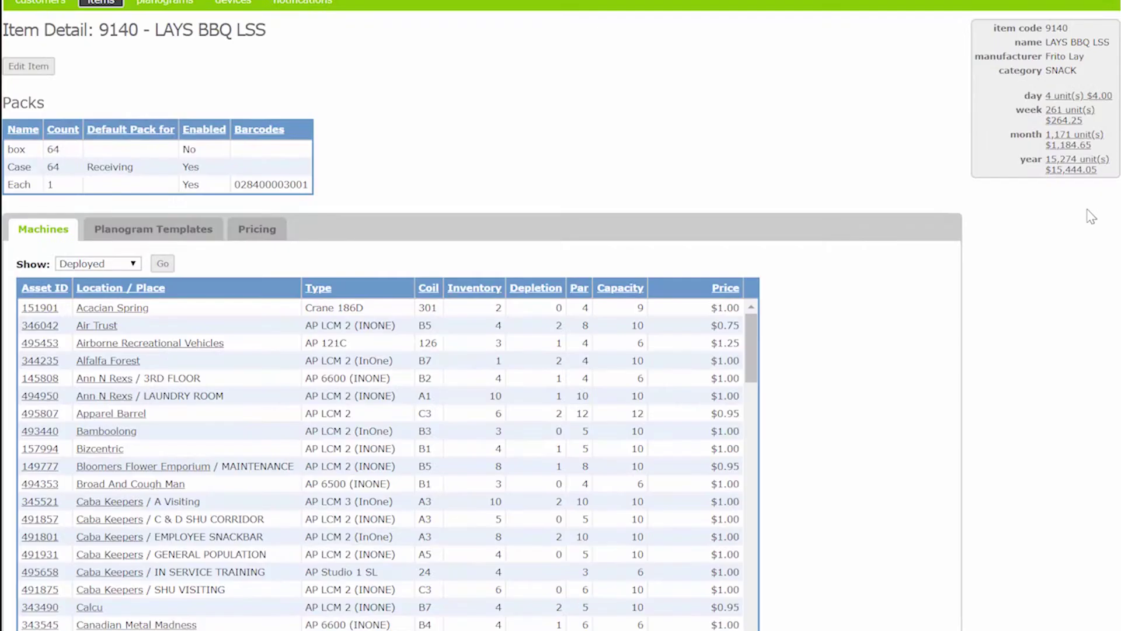
# Bring up the weekly units-sold sales report for LAYS BBQ LSS
pyautogui.click(1071, 115)
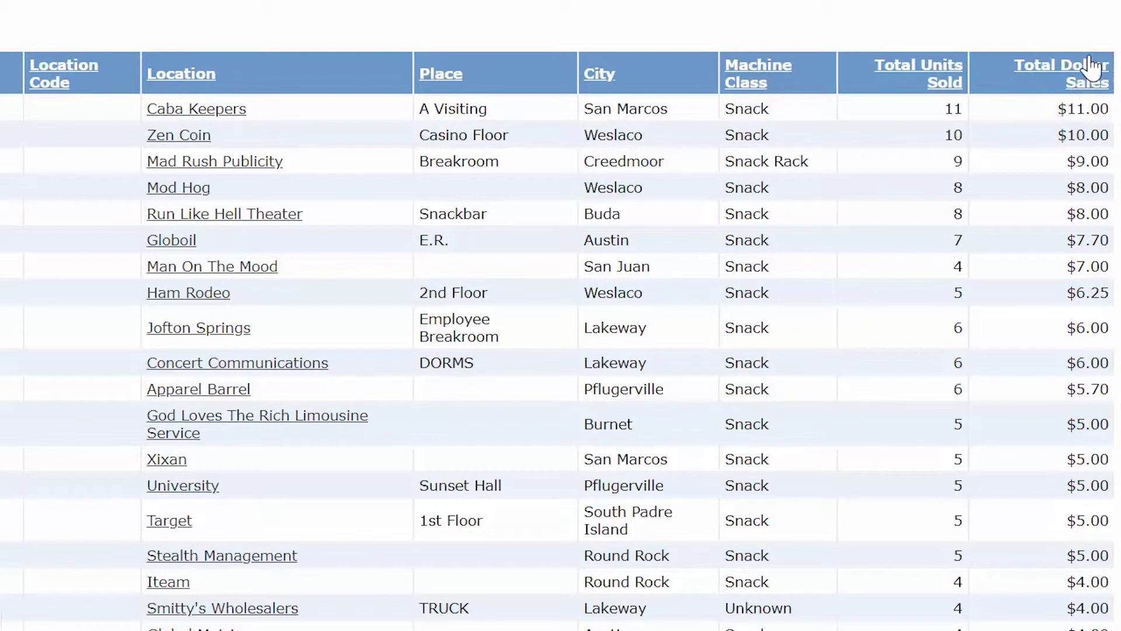
# Sort the report by total dollar sales and go to machine 496086's detail page
pyautogui.click(1096, 68)
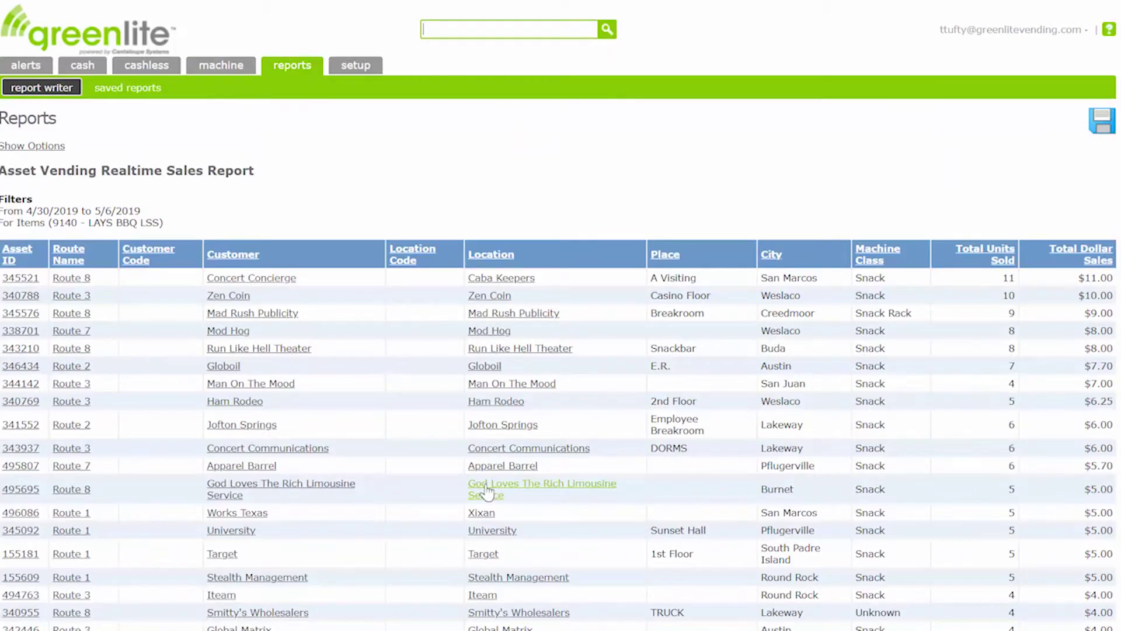
pyautogui.click(11, 514)
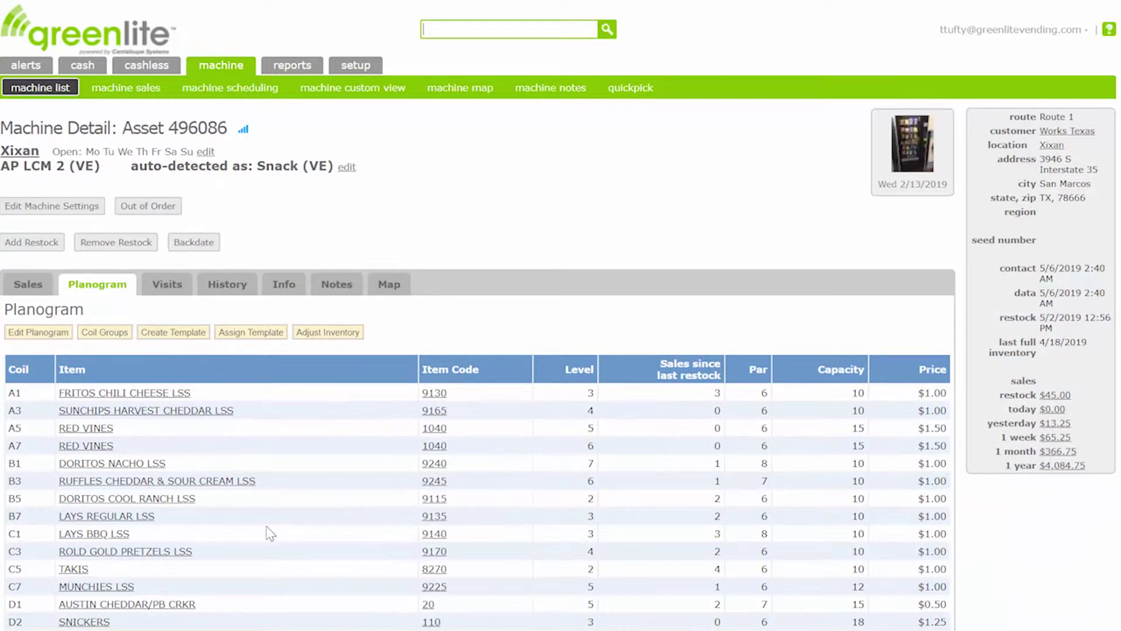
# Show machine 496086's visit history and the 4/25/2019 1:27 PM visit's cash ticket
pyautogui.click(167, 284)
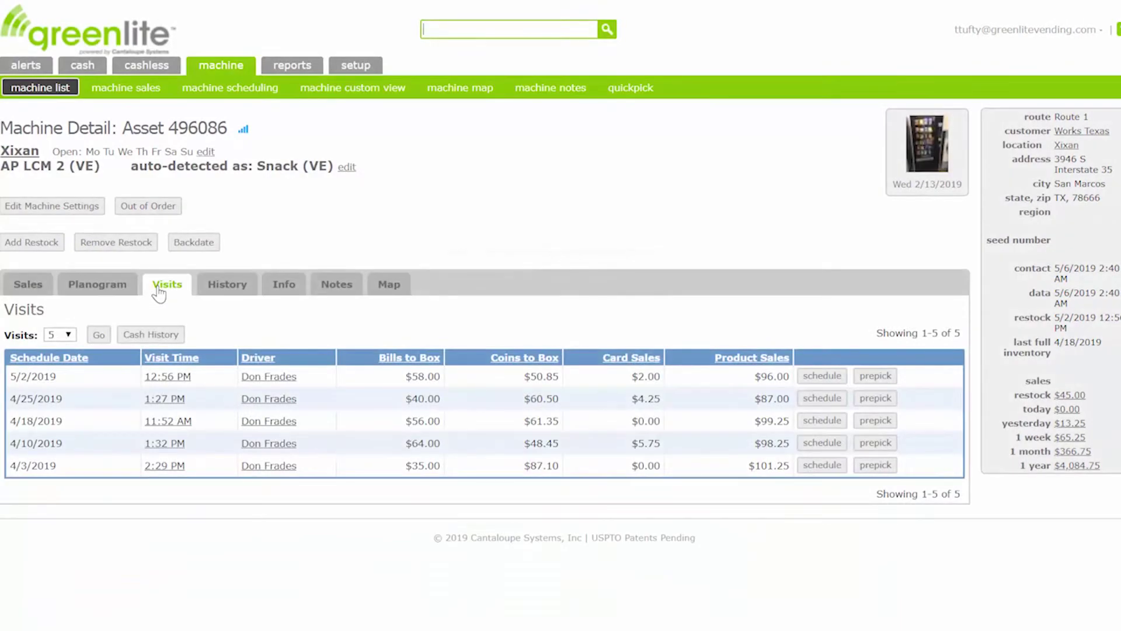
pyautogui.click(165, 398)
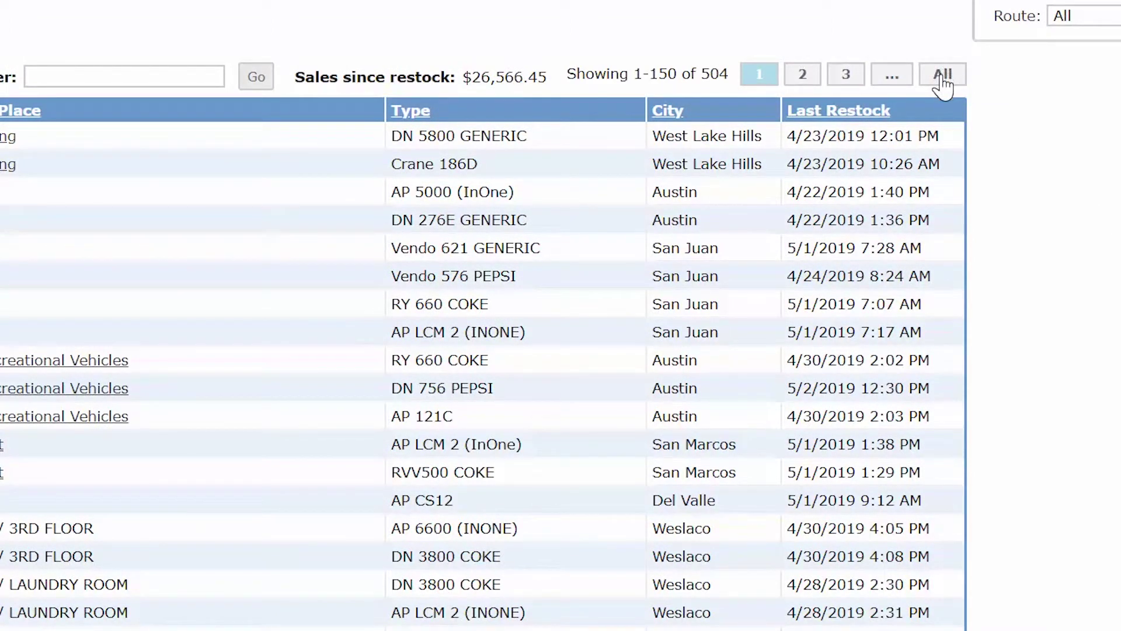
# List all 504 machines on one page and find each of the four Elgin machines with Ctrl+F
pyautogui.click(943, 80)
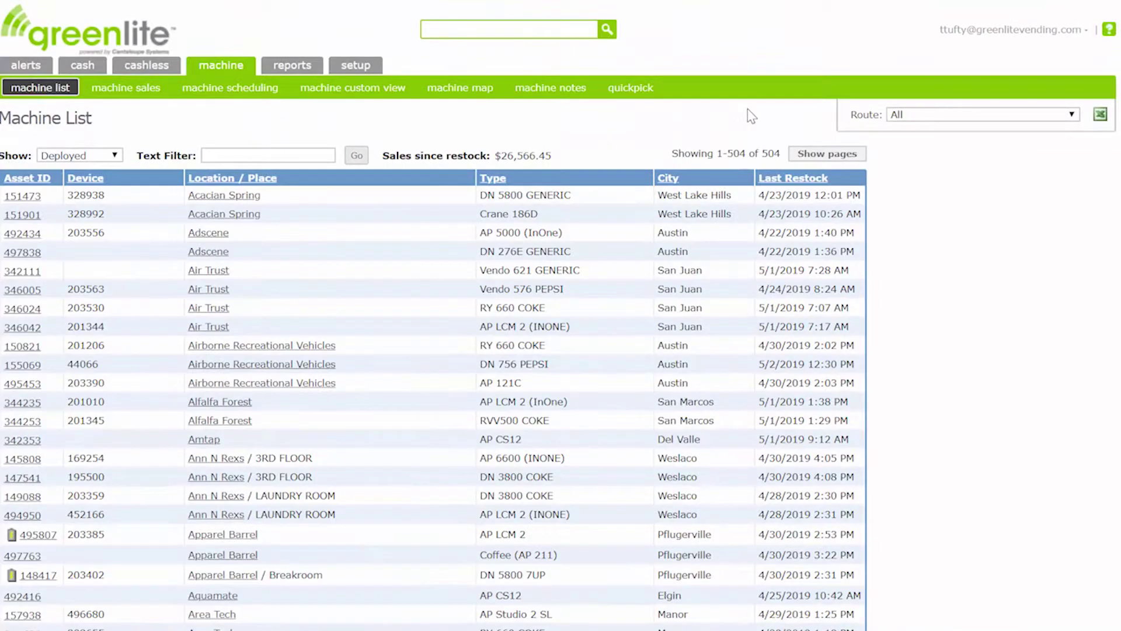
pyautogui.hotkey('ctrl', 'f')
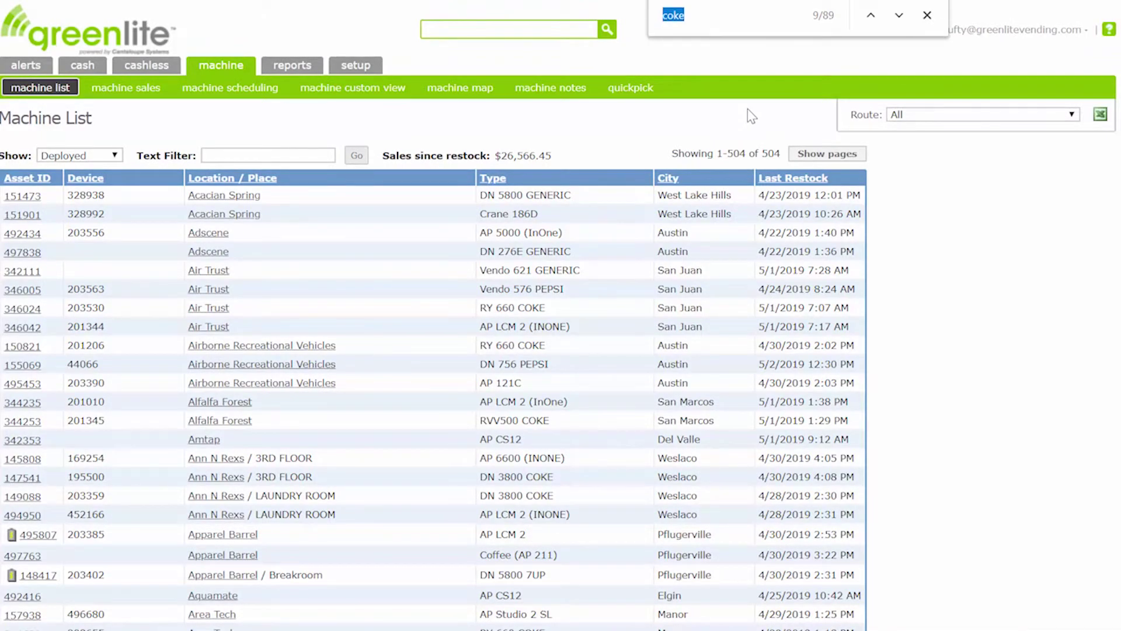
pyautogui.write('elgin')
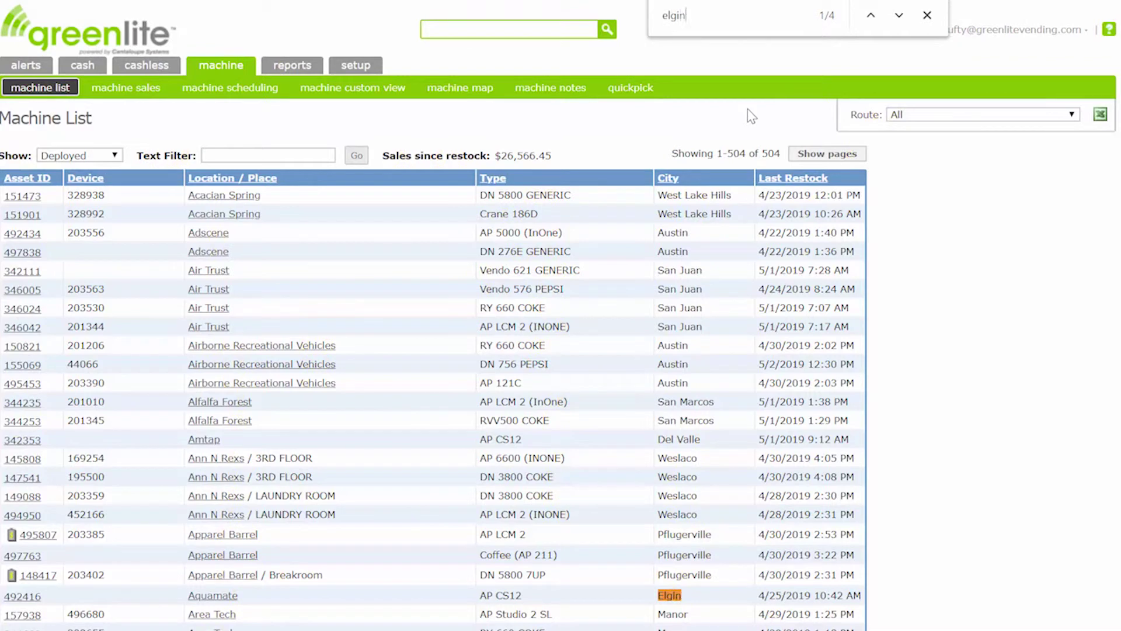
pyautogui.click(899, 15)
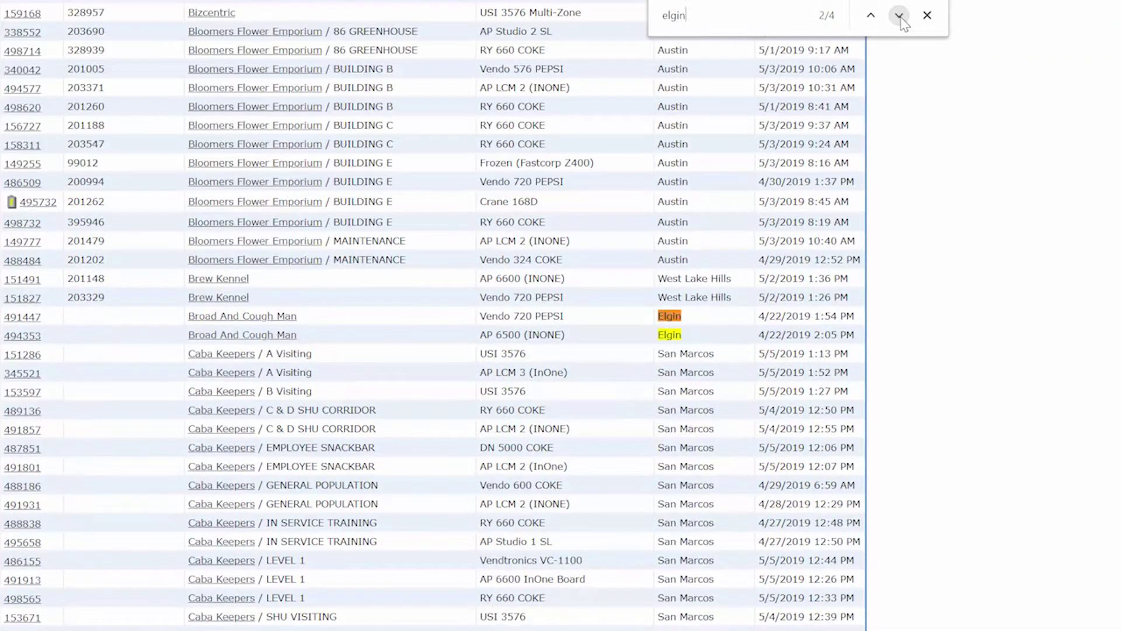
pyautogui.click(900, 16)
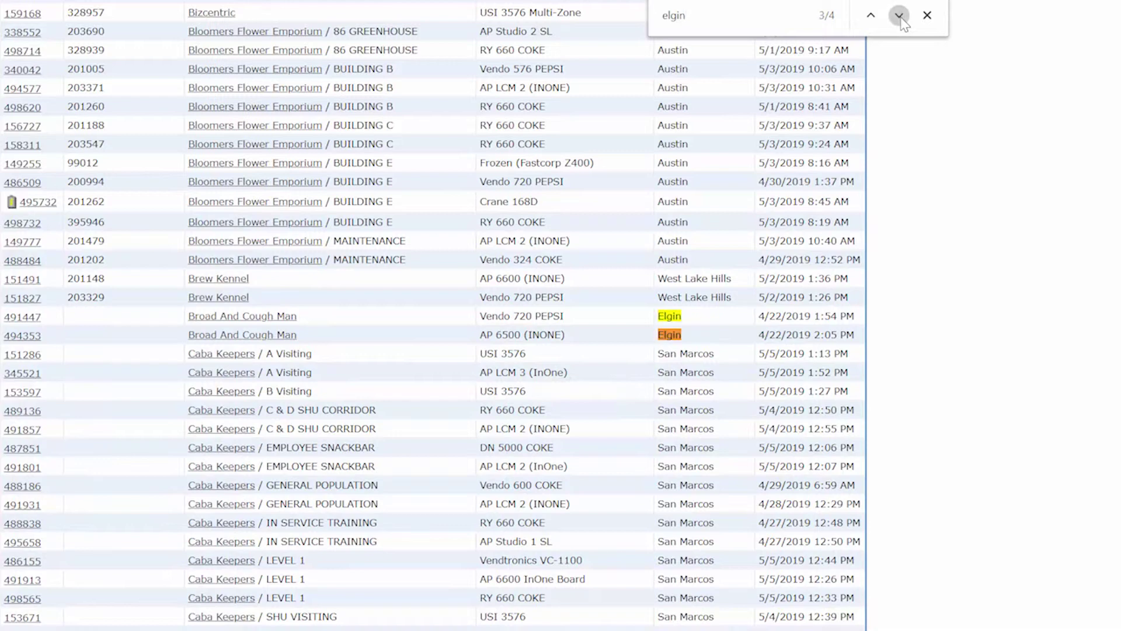
pyautogui.click(899, 17)
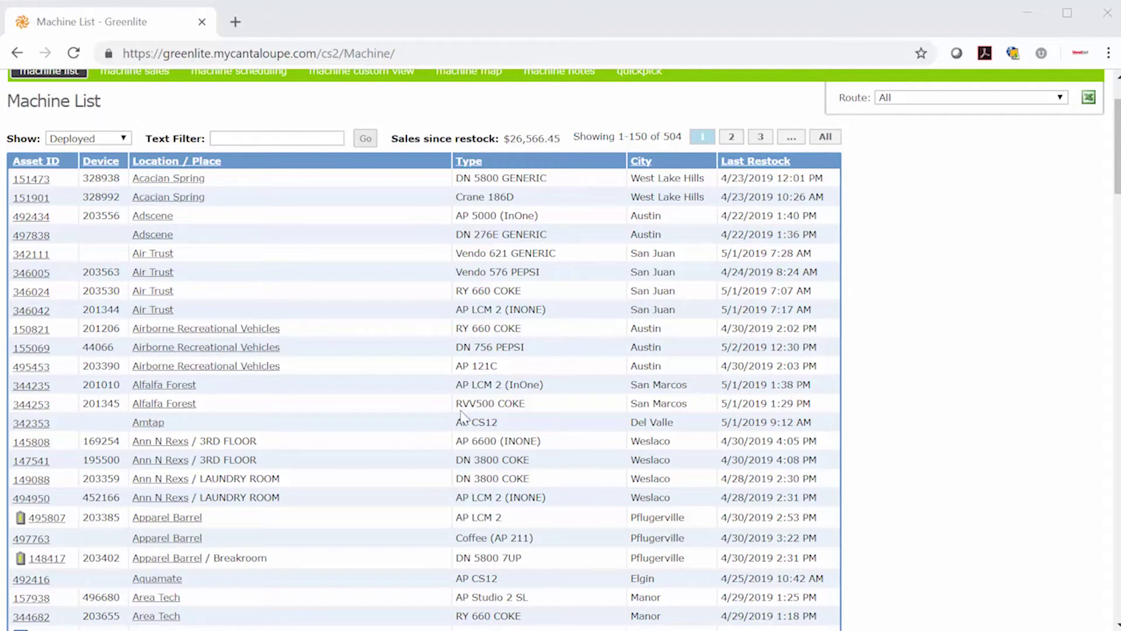
pyautogui.scroll(3, 263, 336)
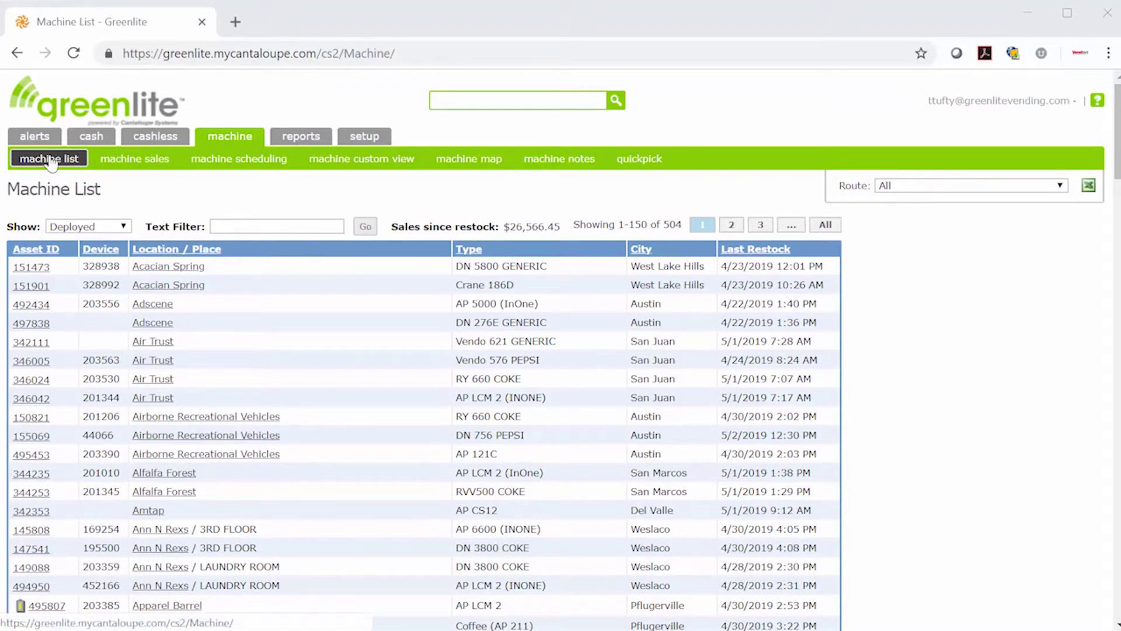
# Open asset 346042 in a new tab and go to the HERRS CURLS CHEESE JALAPENO POPPERS item page
pyautogui.rightClick(35, 400)
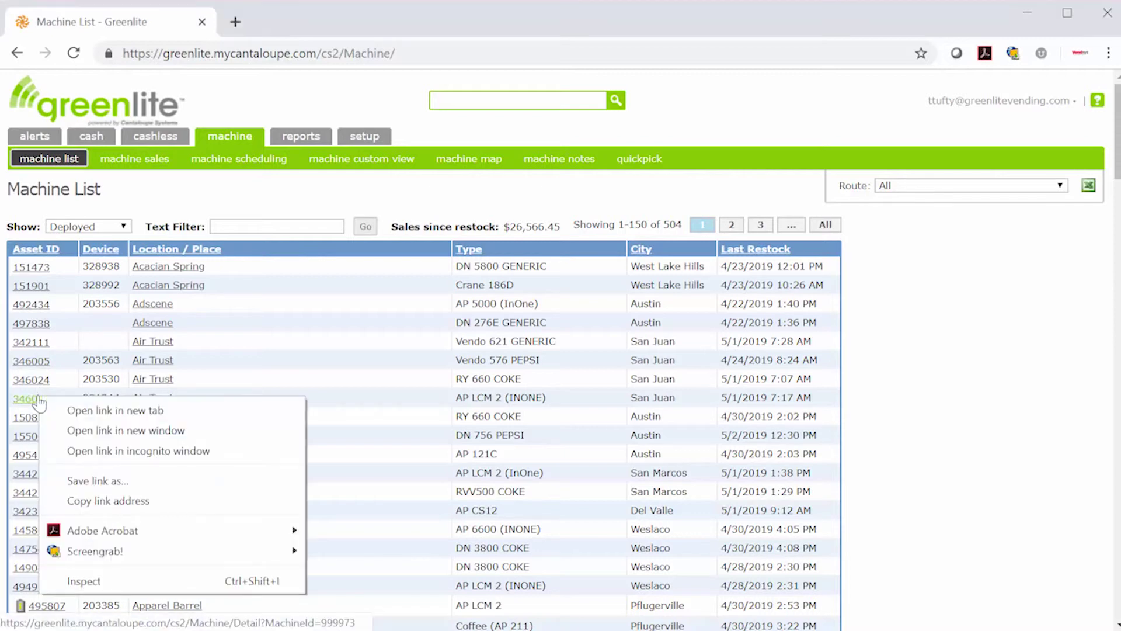
pyautogui.click(115, 410)
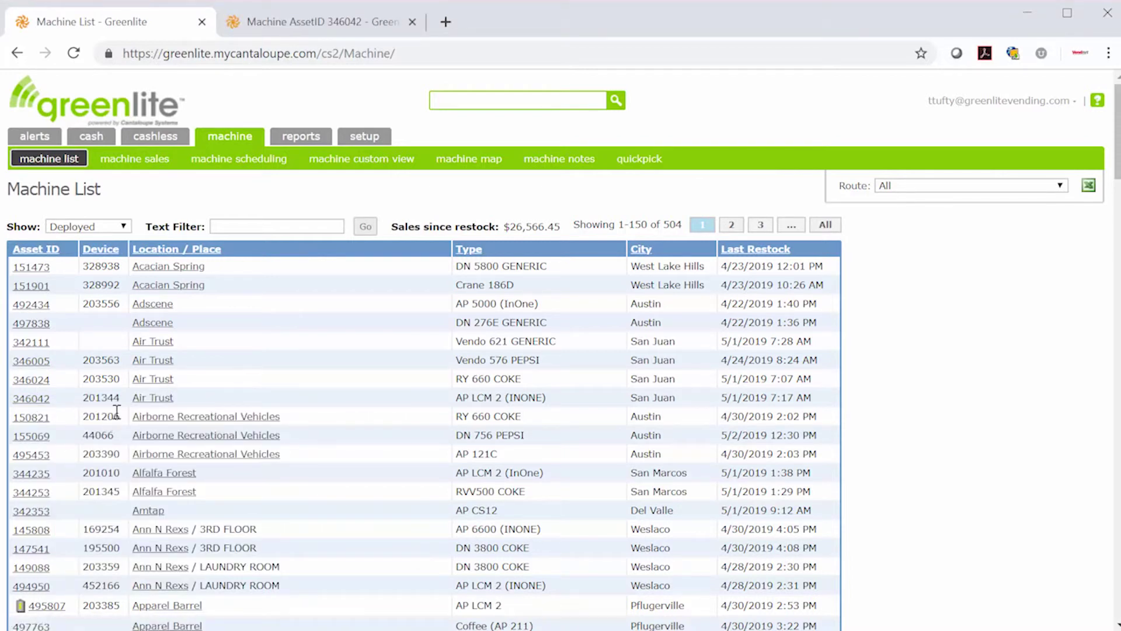
pyautogui.click(315, 21)
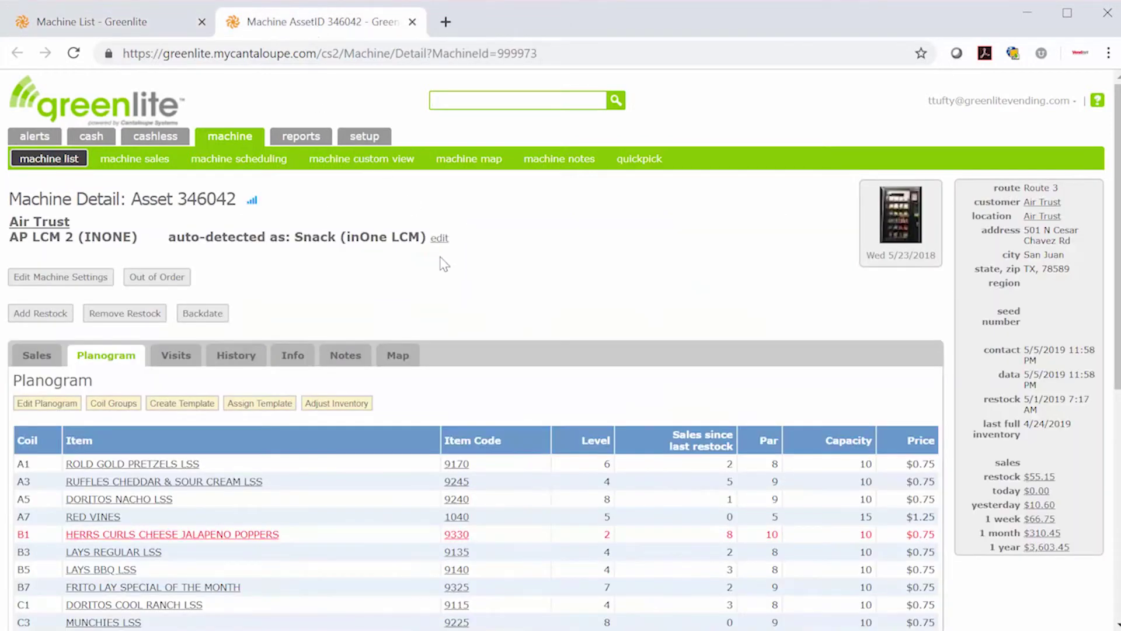
pyautogui.scroll(-1, 499, 372)
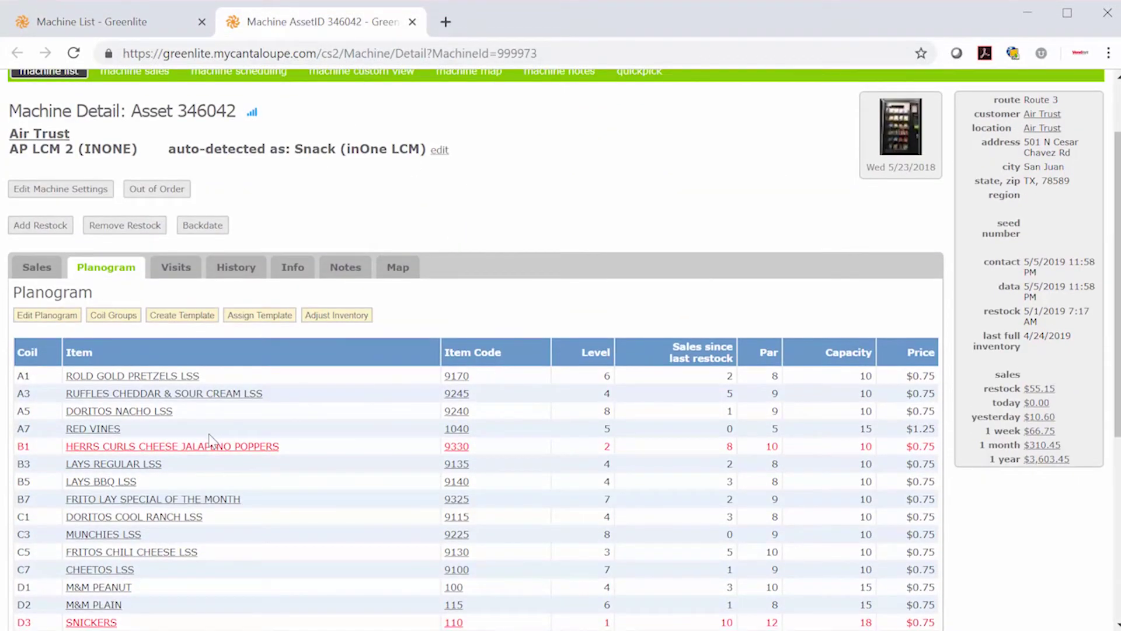
pyautogui.click(191, 450)
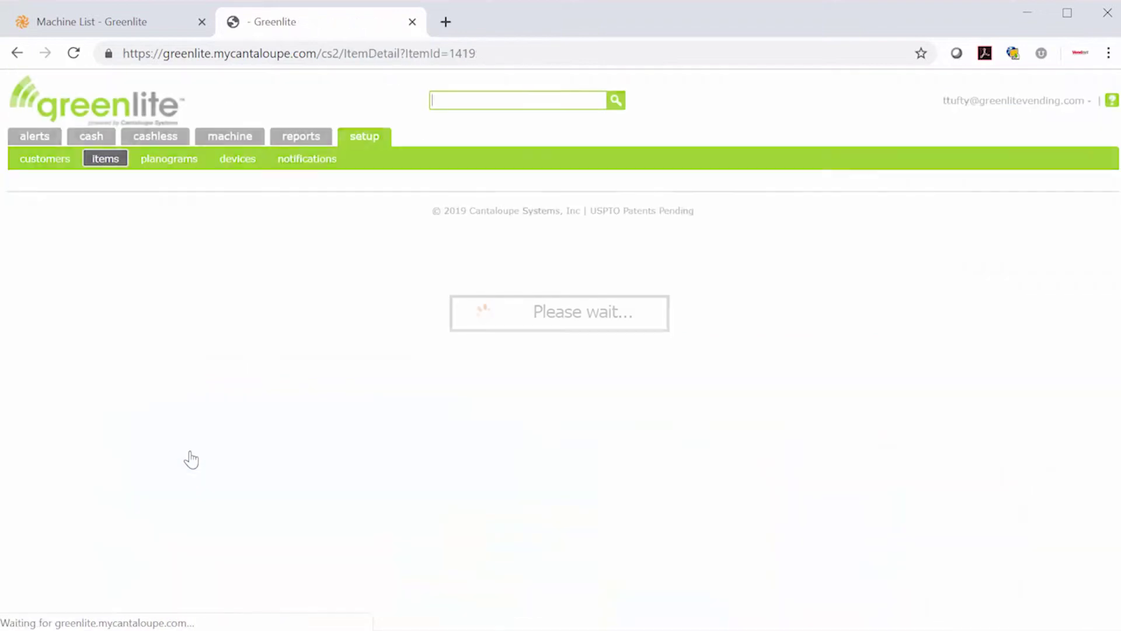